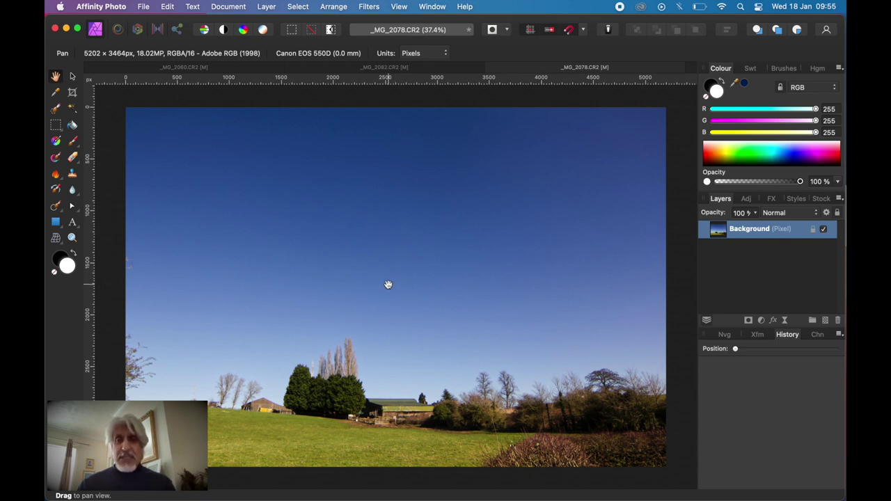
- Draw a white rectangle spanning the entire photo from top-left to bottom-right corner
left_click(56, 223)
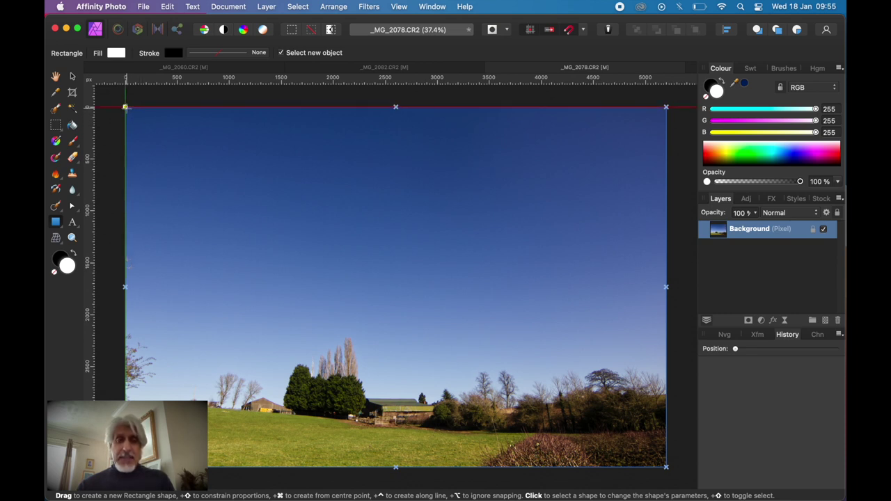
left_click_drag(124, 107, 667, 466)
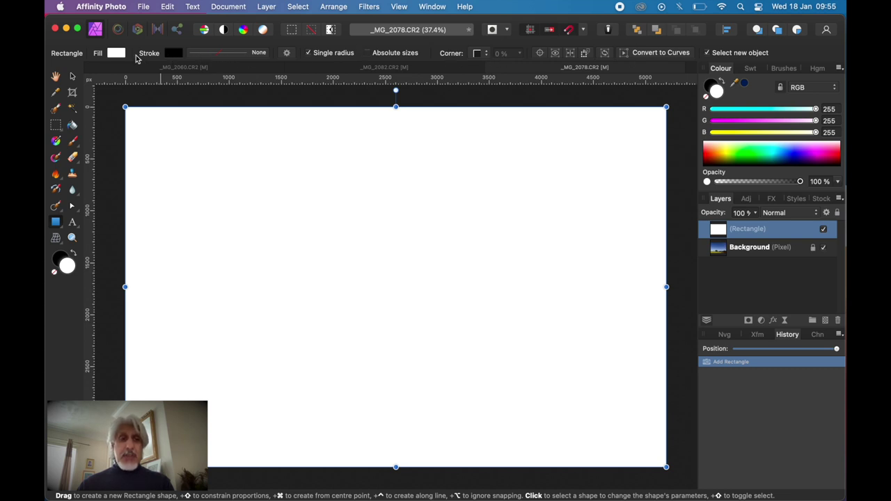
- Change the rectangle's fill to mid grey (RGB 128, 128, 128) on the HSL triangle
left_click(115, 54)
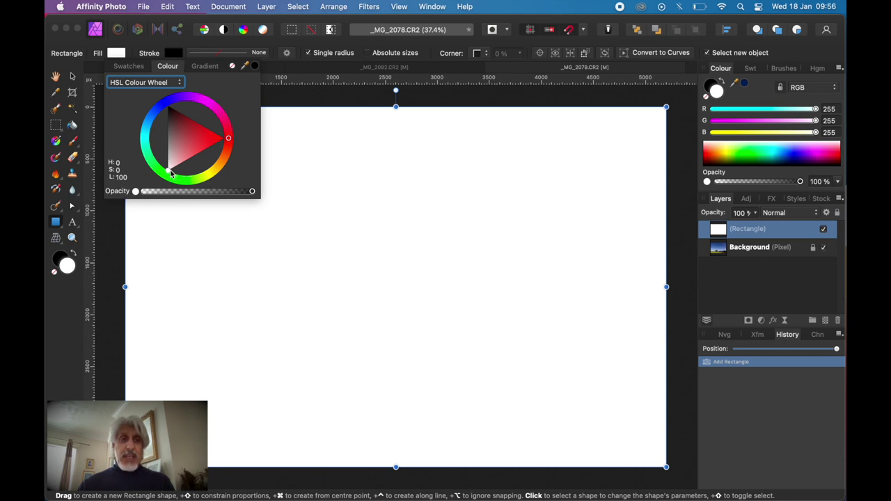
left_click_drag(168, 174, 168, 141)
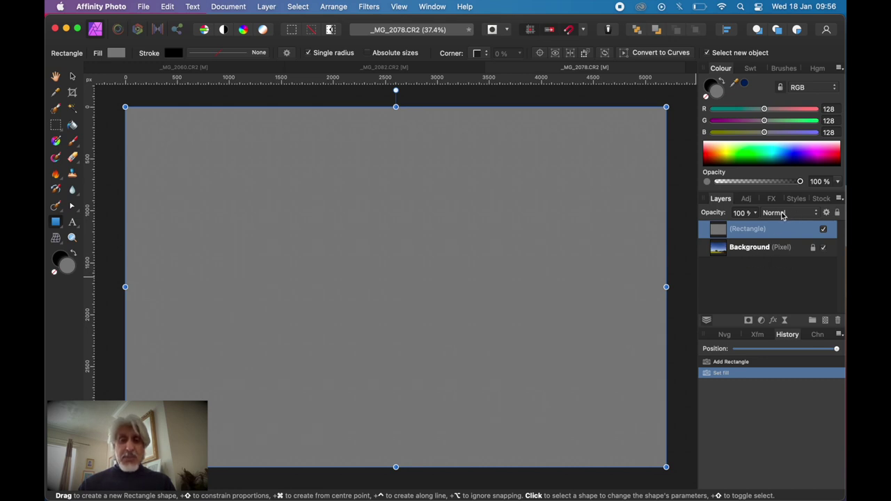
- Set the Rectangle layer's blend mode to Overlay and toggle its visibility to compare
left_click(817, 215)
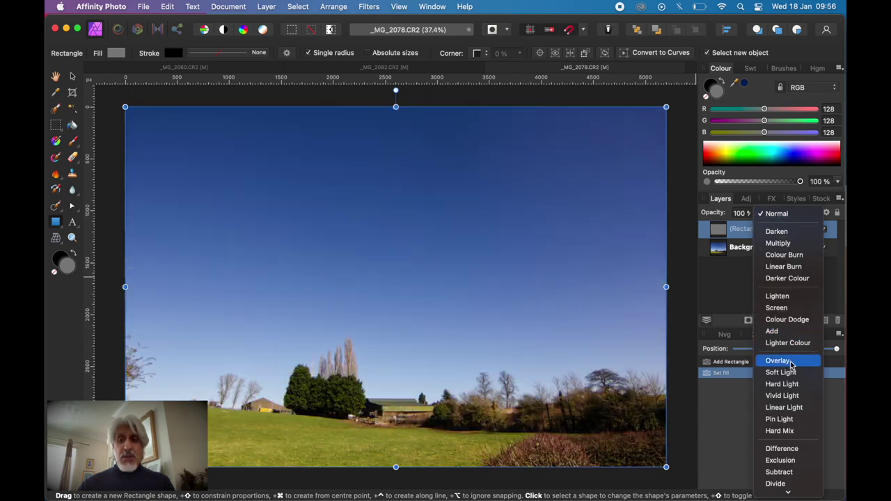
left_click(788, 362)
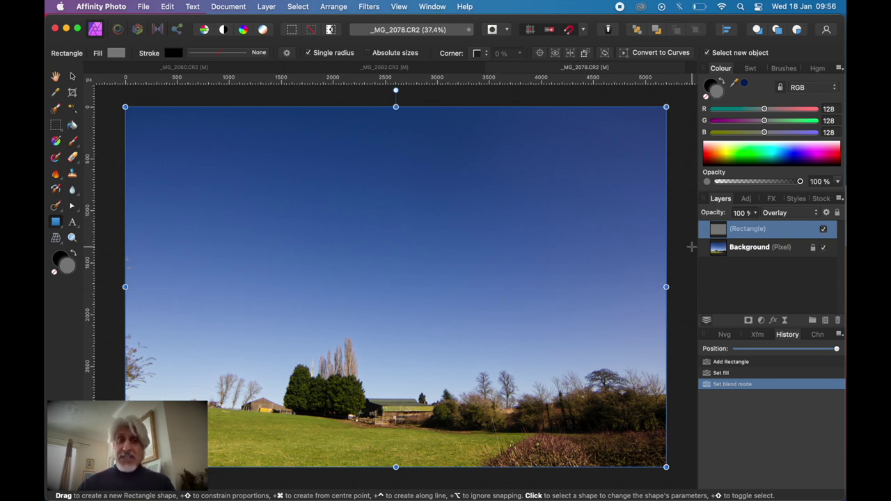
left_click(824, 230)
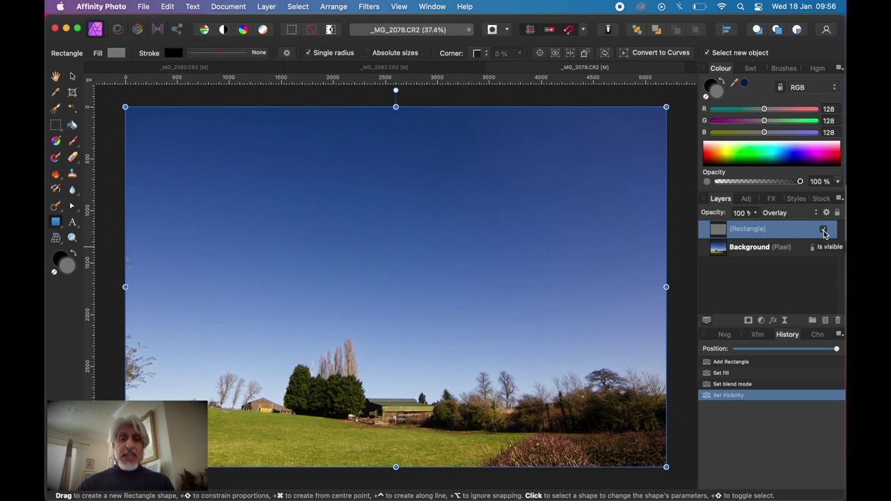
double_click(745, 231)
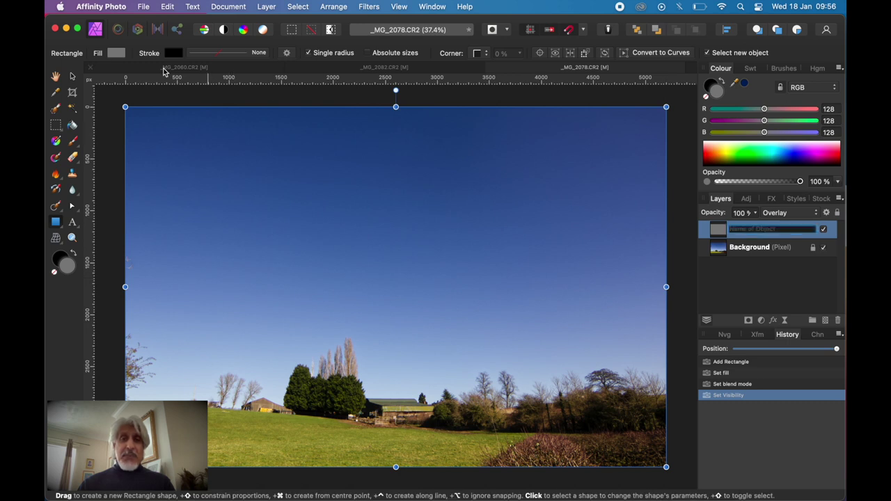
- Darken the rectangle's fill to dark grey, about RGB 47, 47, 47, for a twilight sky
left_click(116, 53)
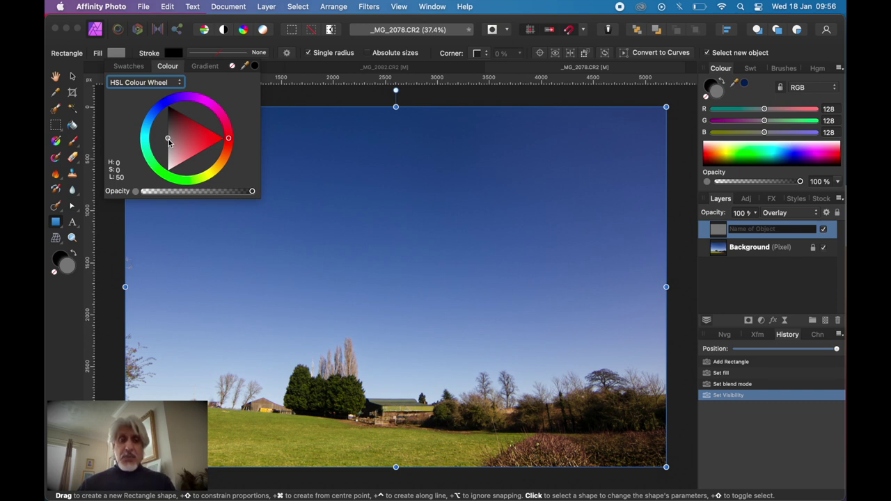
left_click_drag(168, 139, 168, 122)
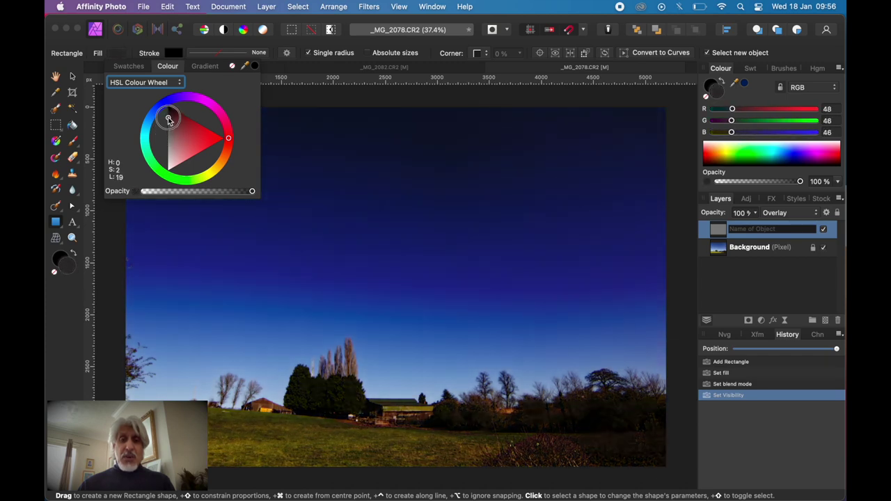
left_click_drag(169, 119, 167, 141)
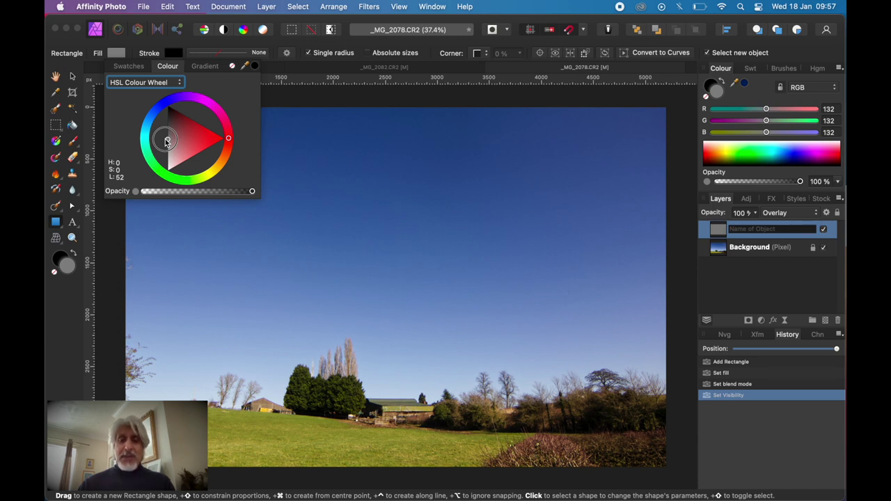
left_click_drag(166, 142, 166, 140)
left_click_drag(166, 141, 167, 120)
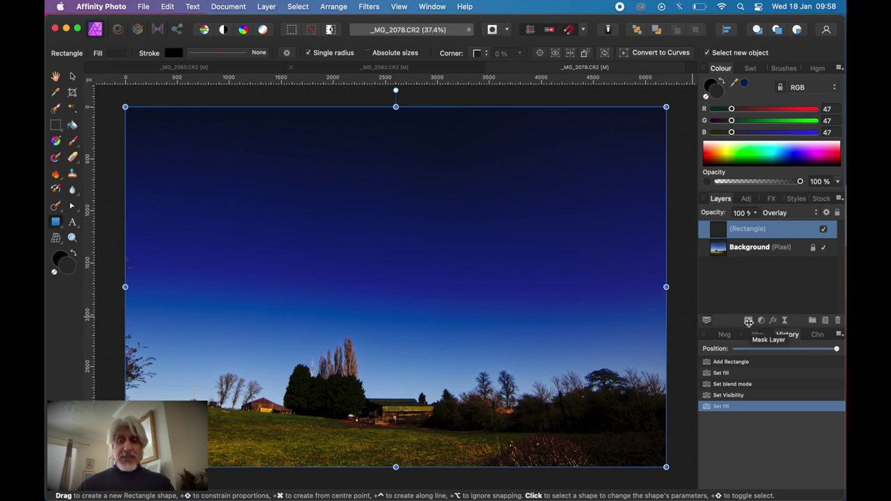
- Add a mask to the Rectangle layer and pick a smaller Paint Brush
left_click(749, 321)
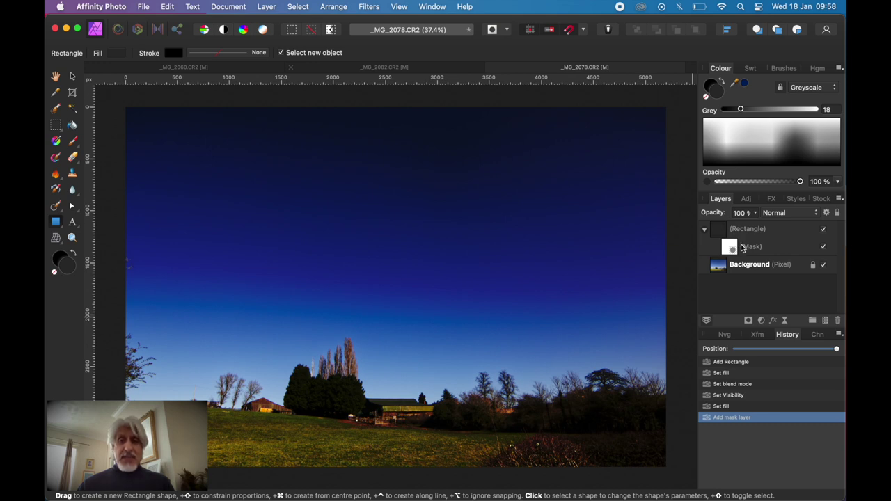
left_click(74, 142)
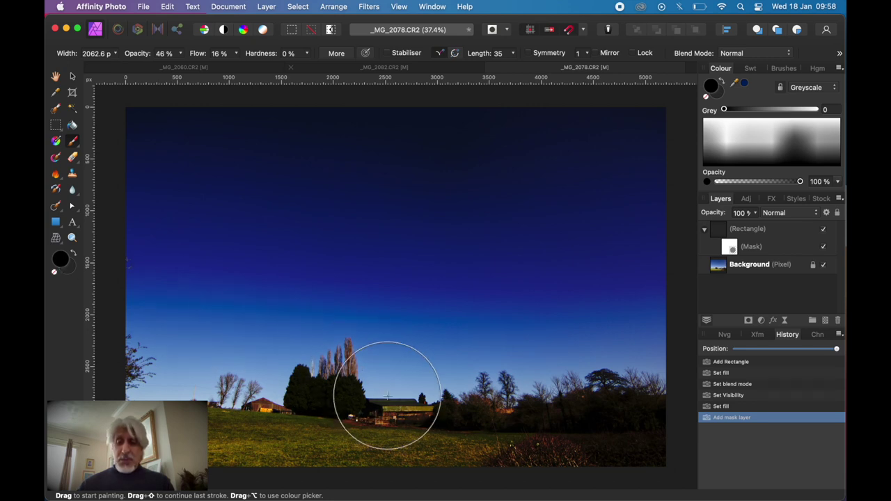
key("bracketleft")
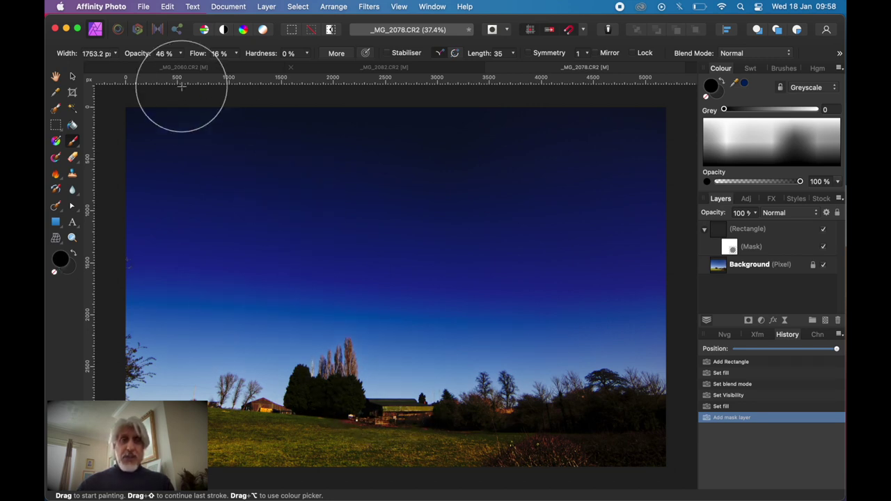
- Set the brush opacity to 48% and adjust its flow
left_click(182, 55)
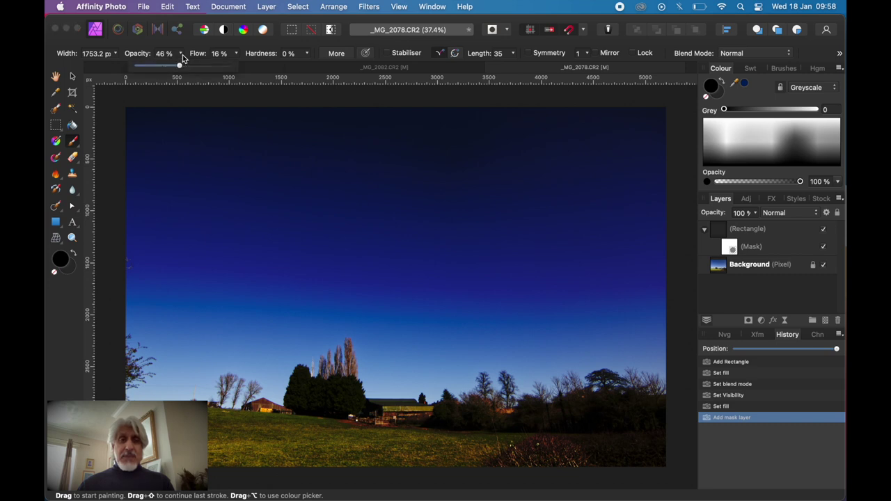
left_click_drag(180, 67, 241, 70)
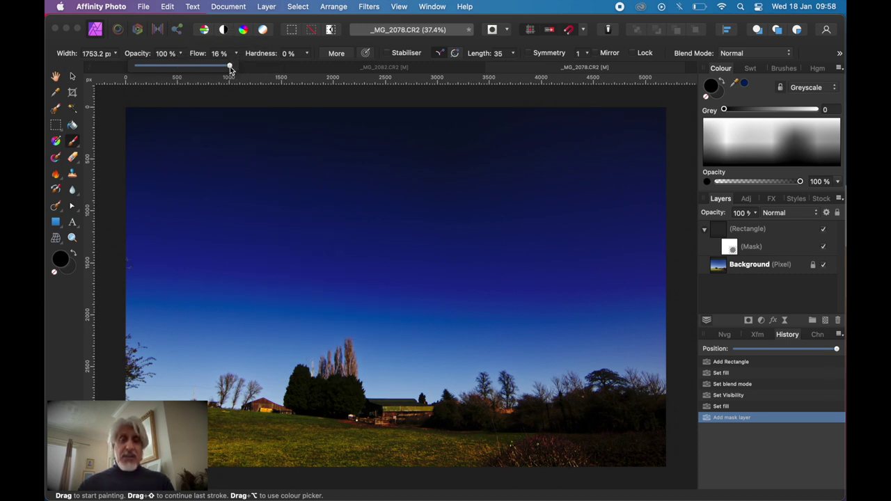
left_click_drag(230, 68, 181, 66)
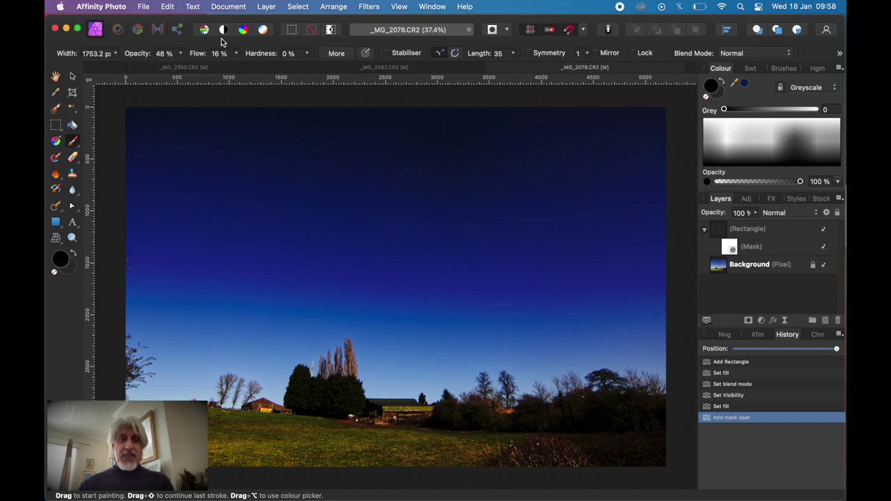
left_click(235, 54)
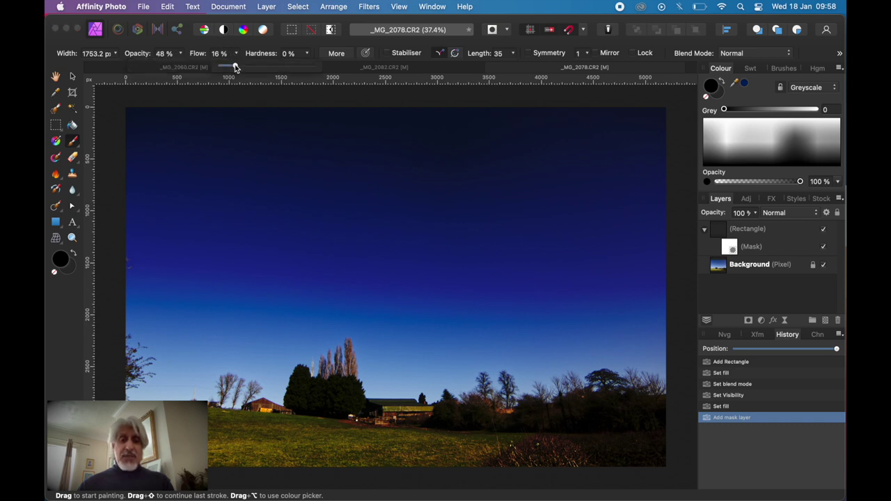
left_click_drag(236, 67, 236, 68)
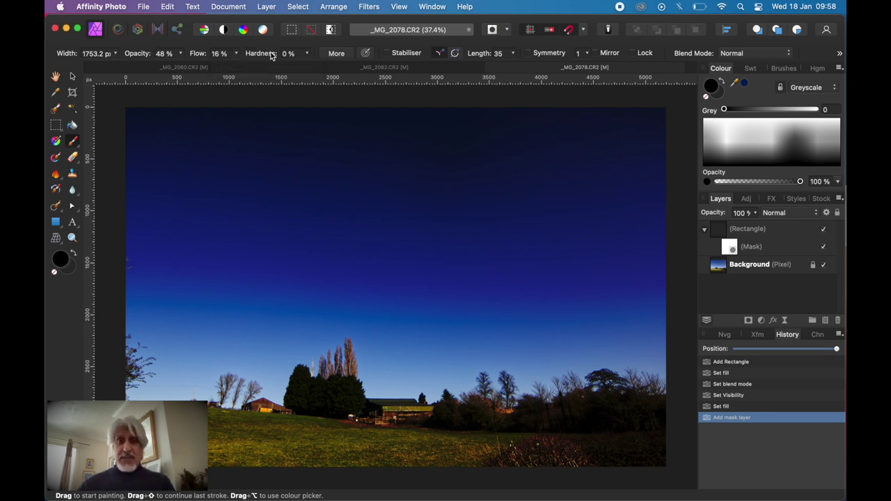
- Set brush hardness to 0%, paint a soft test stroke, then undo it
left_click(310, 56)
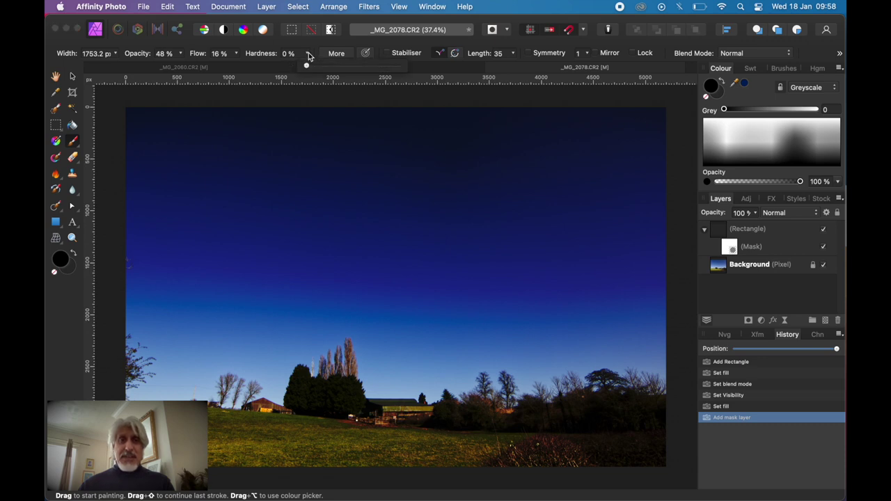
left_click(336, 148)
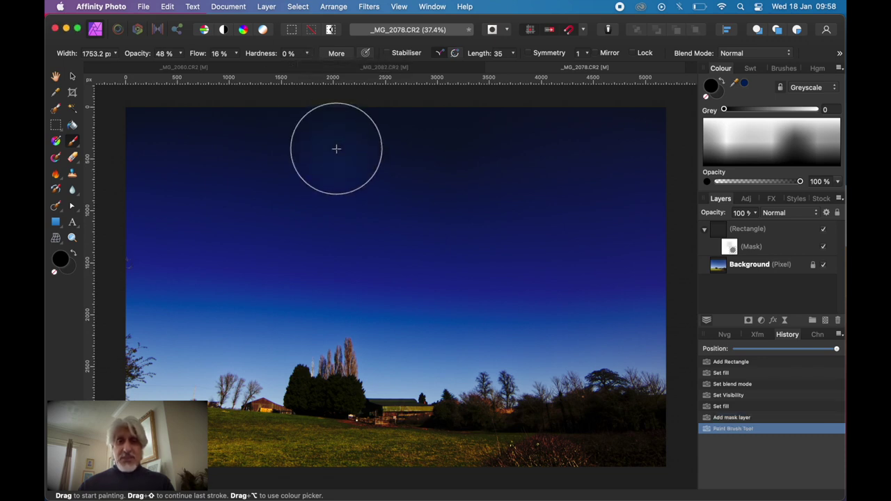
left_click(724, 419)
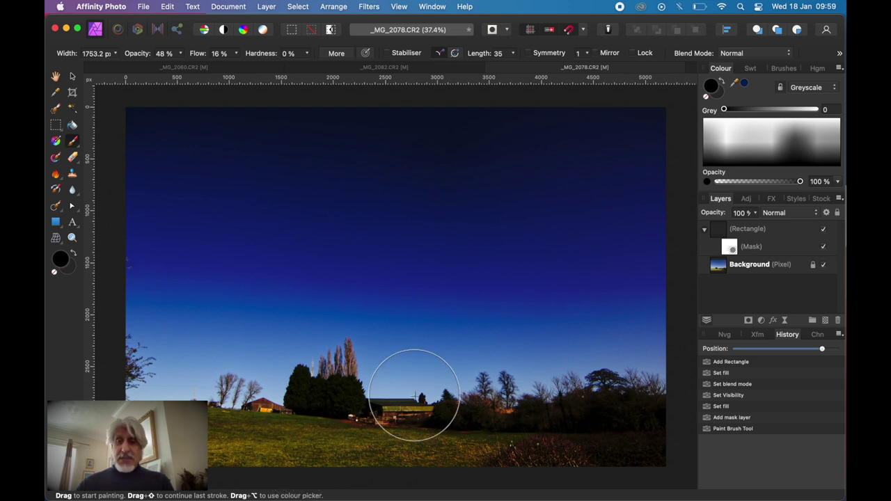
- Select the dark overlay rectangle layer and paint brightness back across the foreground
left_click(737, 232)
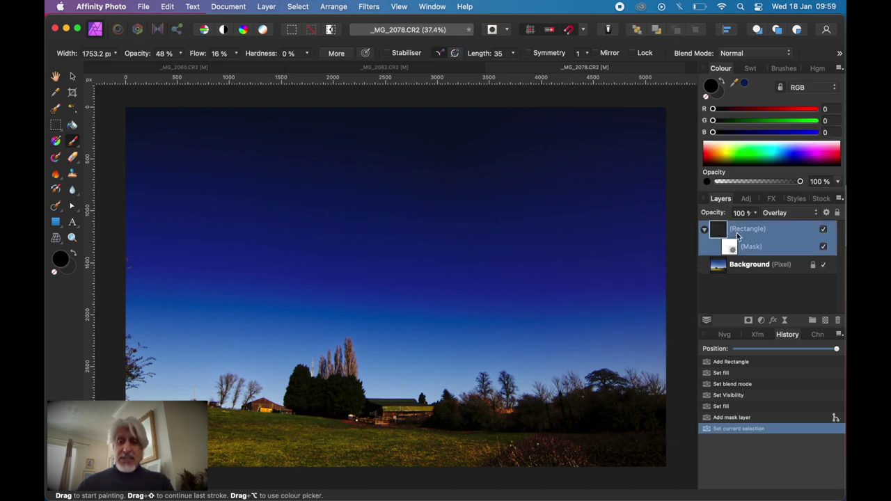
left_click_drag(322, 440, 279, 427)
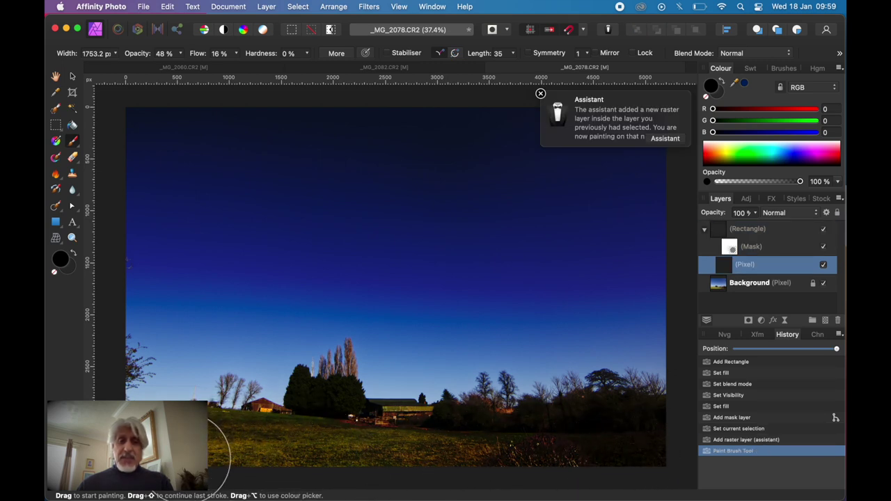
left_click_drag(534, 453, 608, 454)
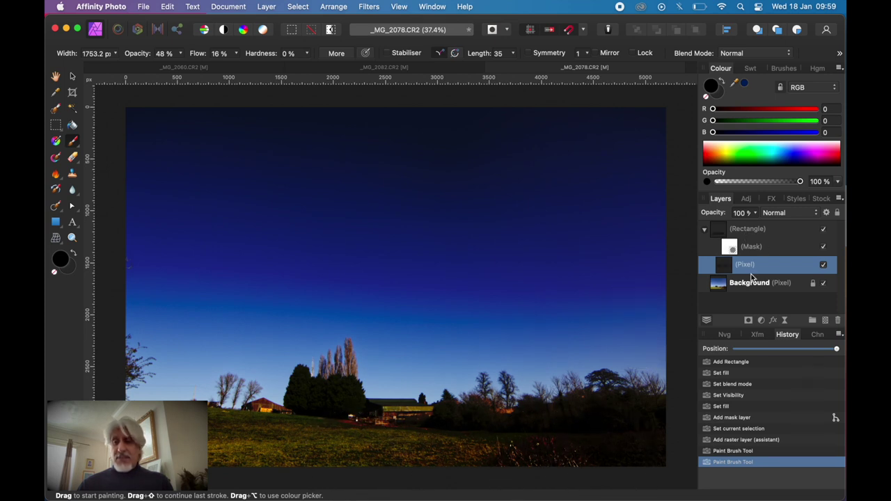
- Delete the stray pixel layer, target the rectangle's mask, and paint the grass bright
left_click(838, 321)
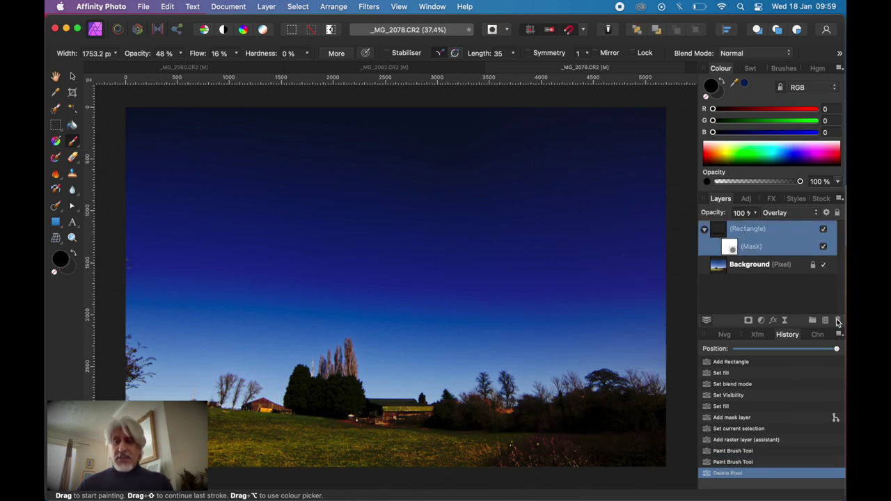
left_click(730, 248)
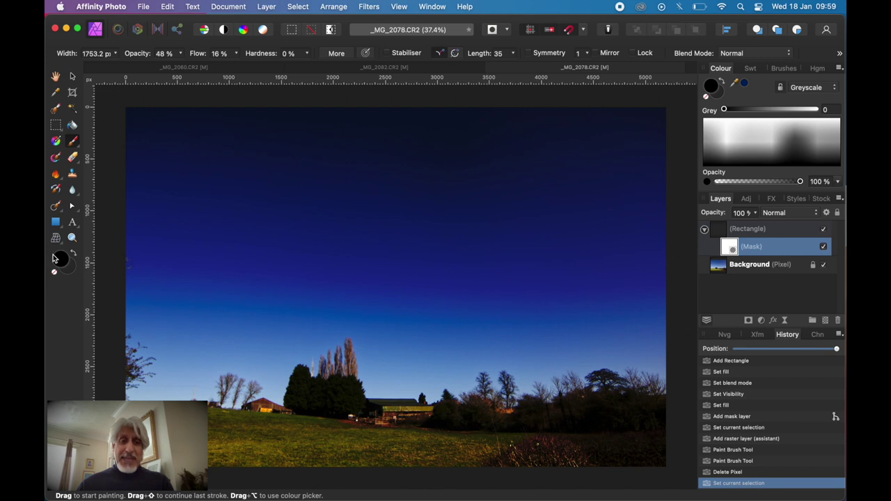
left_click_drag(331, 440, 355, 445)
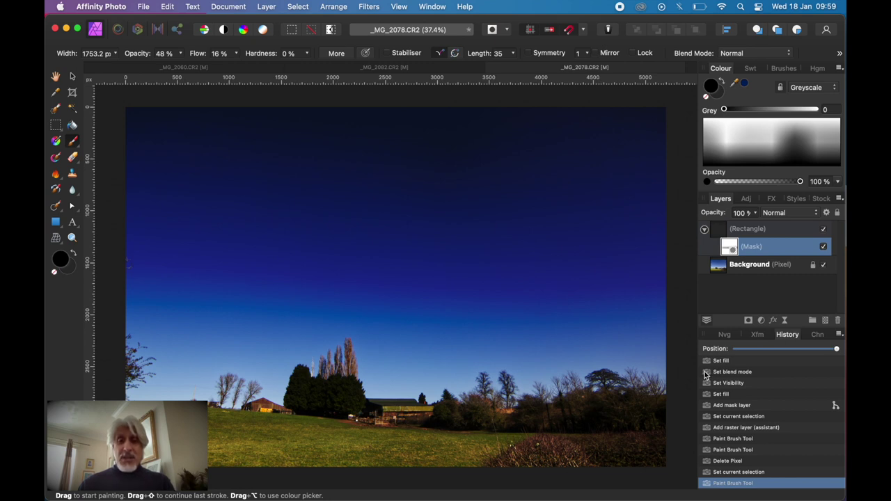
- Paint black on the mask over the lower-right trees to brighten them
left_click_drag(611, 429, 626, 439)
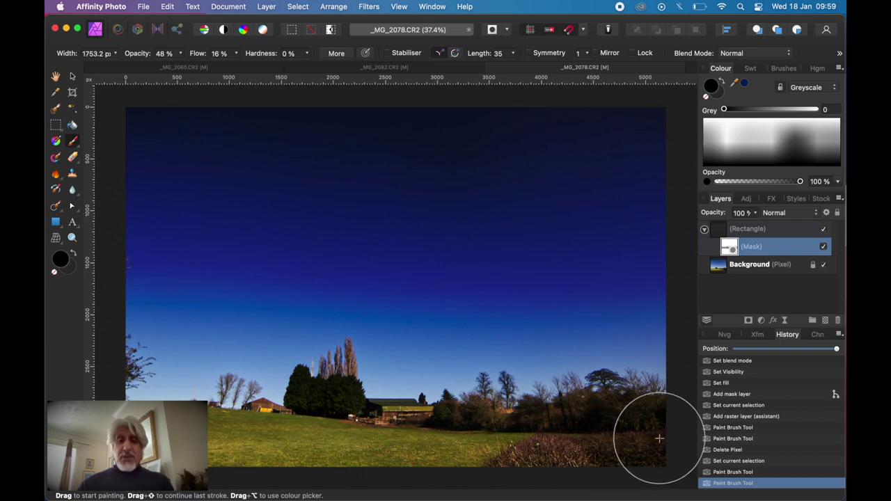
- Zoom in, shrink the brush to 562 px, and paint the big tree and barn bright
scroll(637, 433, "up", 3)
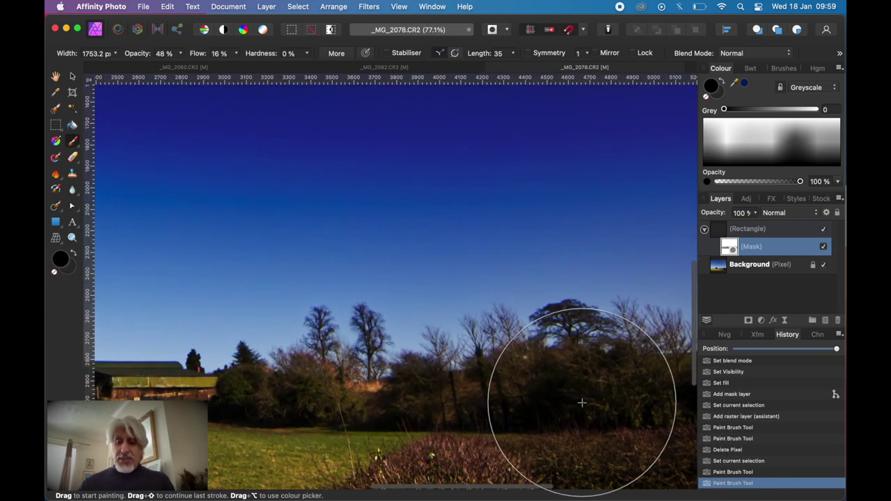
key("bracketleft")
key("bracketleft")
key("bracketleft")
key("bracketleft")
key("bracketleft")
key("bracketleft")
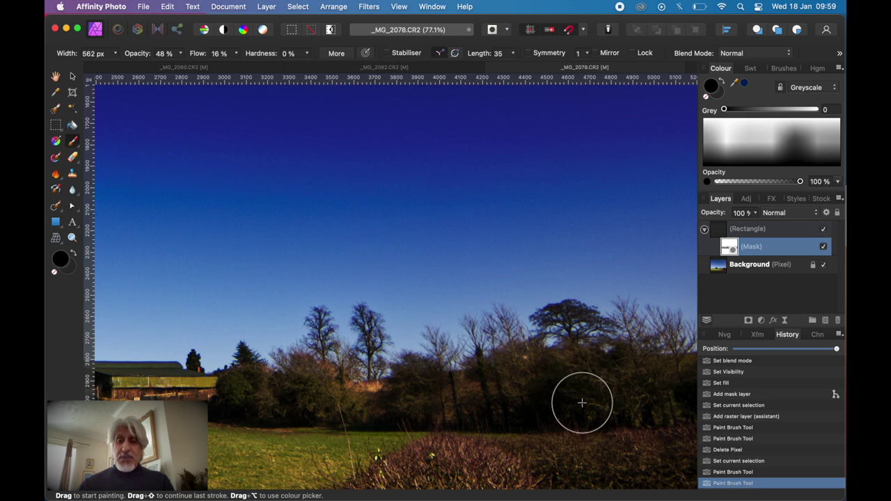
left_click(653, 385)
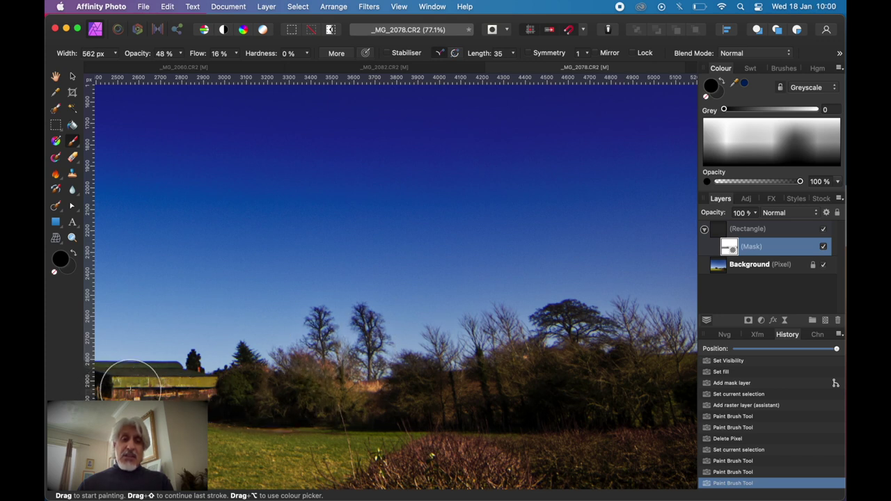
left_click(293, 458)
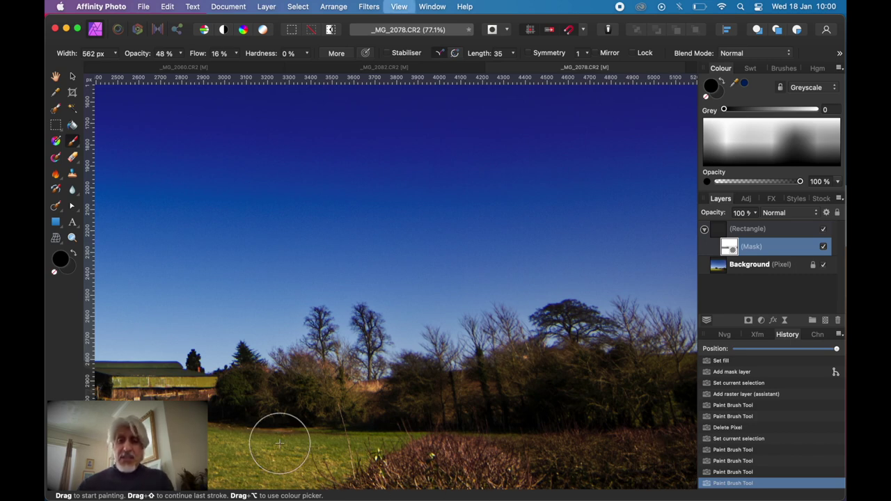
- Zoom out, brighten the tree line and left-edge tree, then select the rectangle layer
key("super+0")
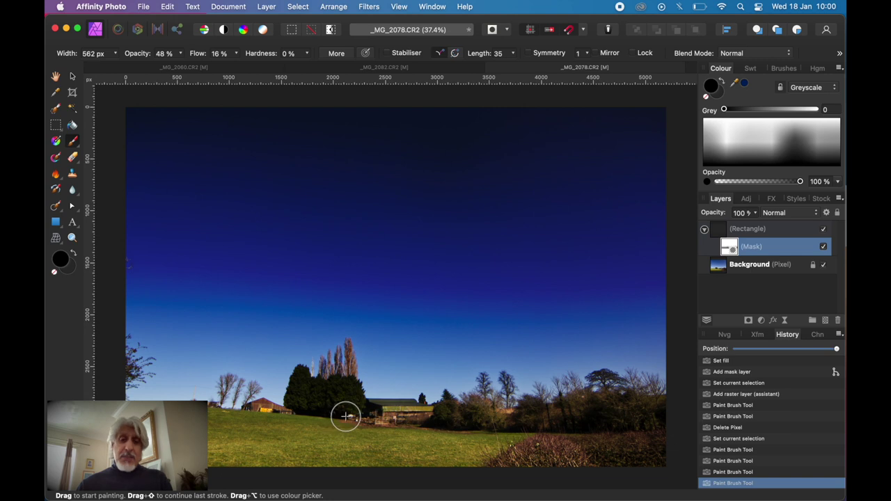
left_click_drag(344, 413, 344, 400)
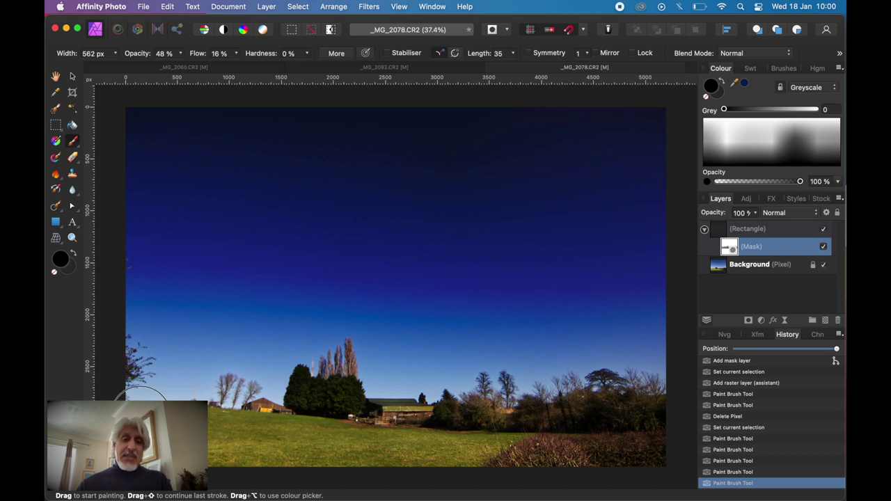
mouse_move(125, 372)
left_mouse_down()
mouse_move(136, 365)
mouse_move(123, 362)
mouse_move(115, 380)
left_mouse_up()
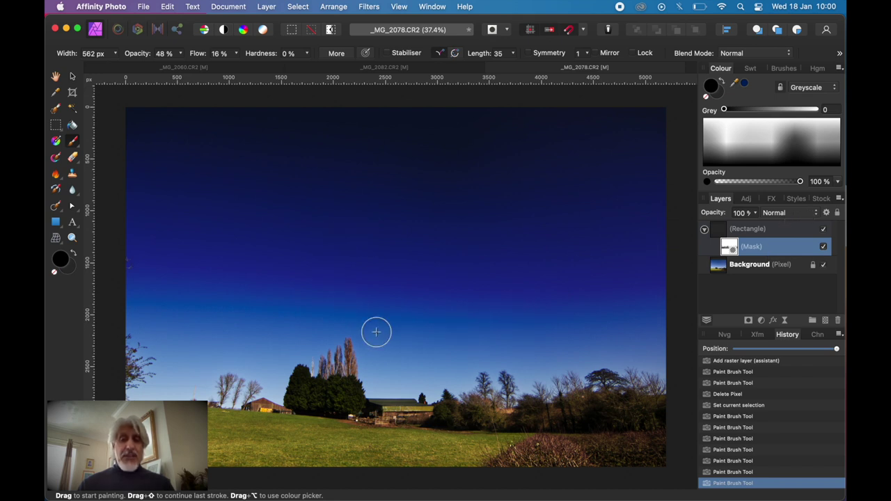
left_click(754, 231)
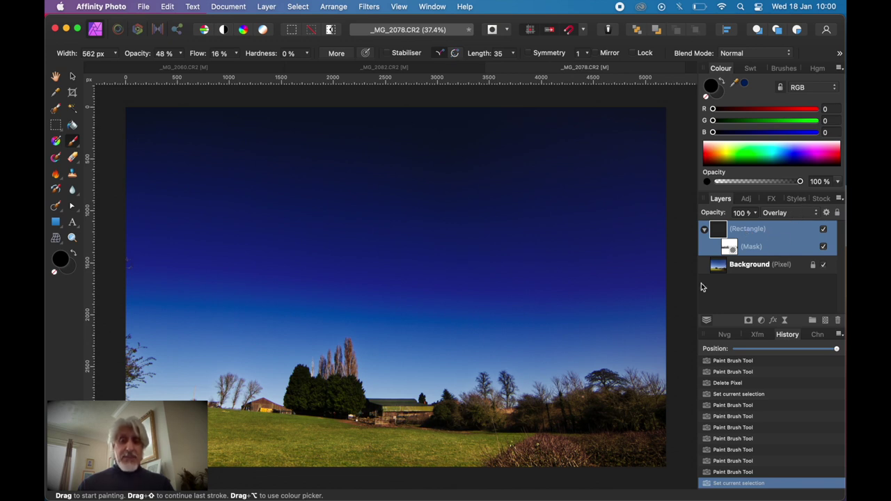
left_click(824, 230)
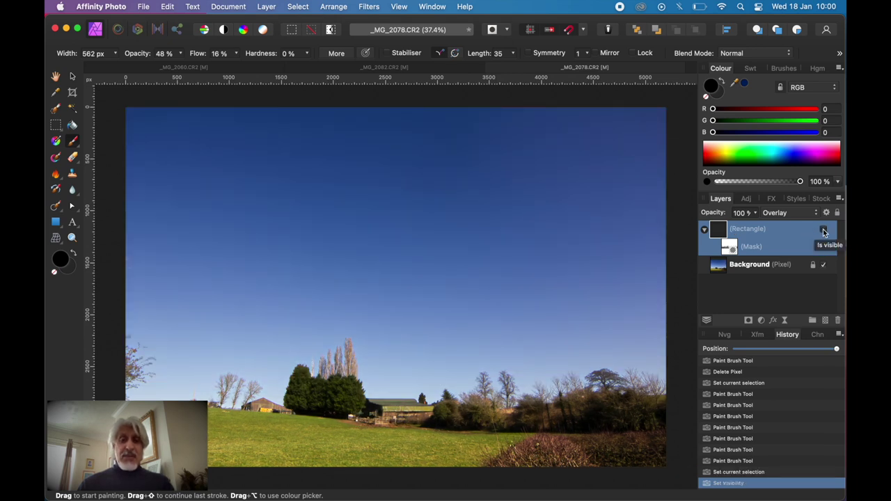
left_click(823, 231)
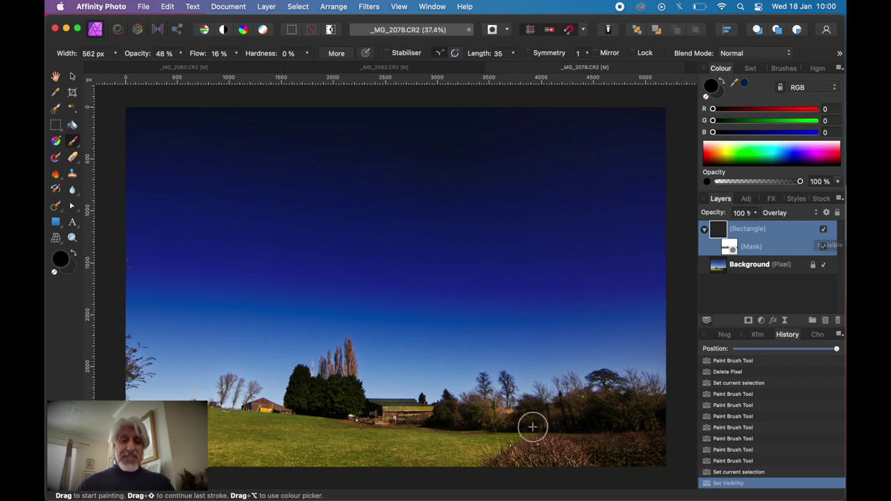